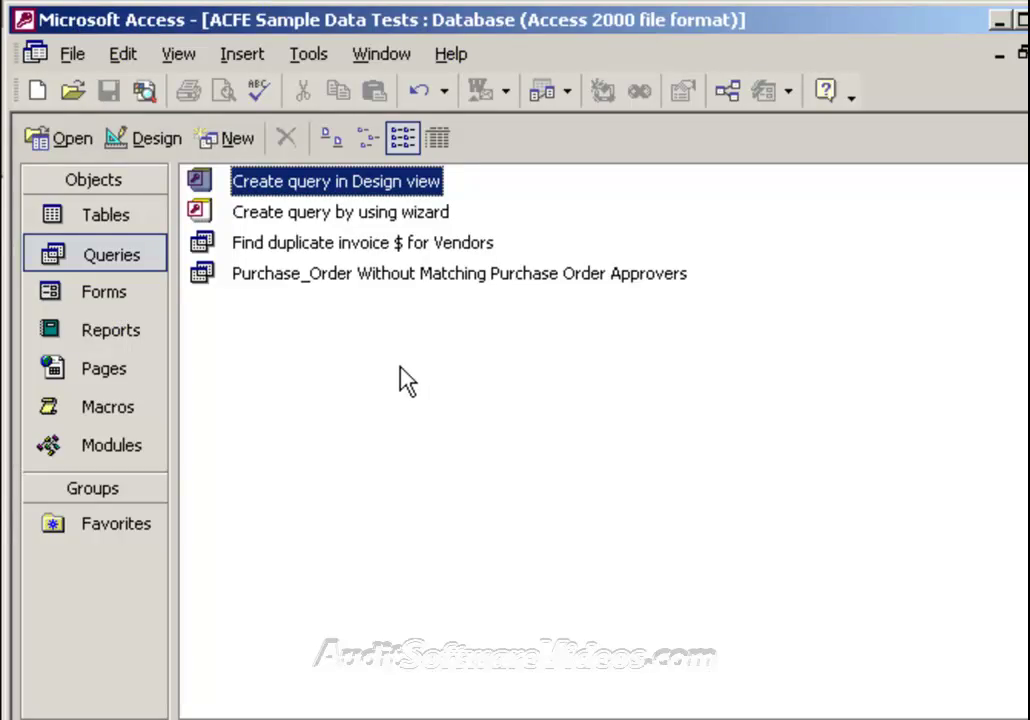
Look over the database's tables and locate the Invoices Paid and Vendor tables
click(132, 226)
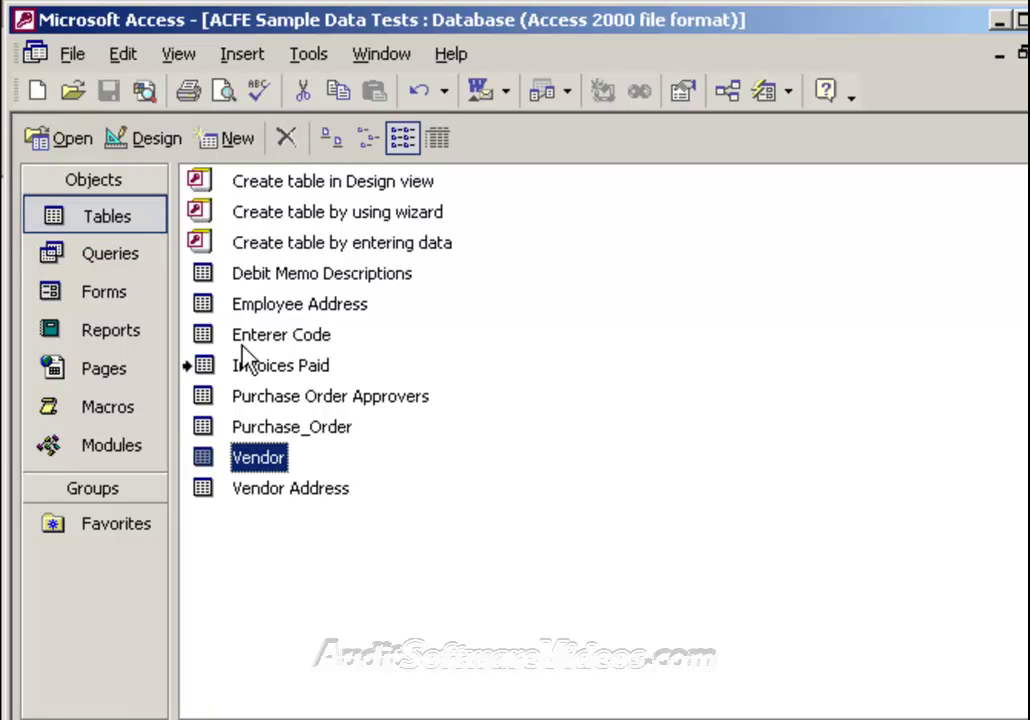
click(270, 367)
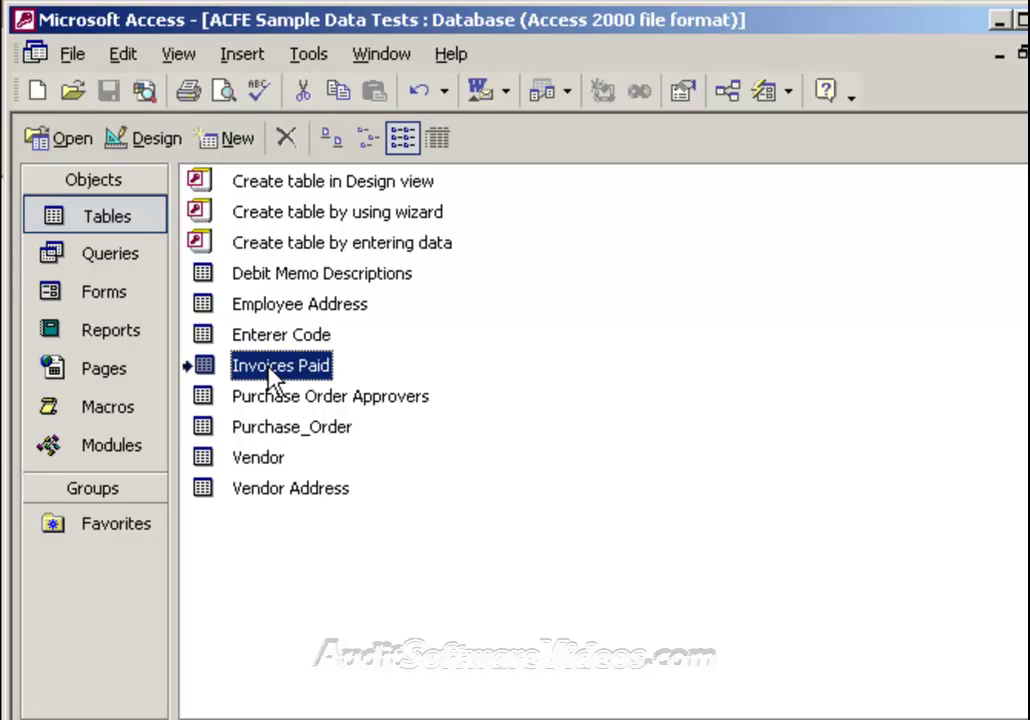
click(270, 462)
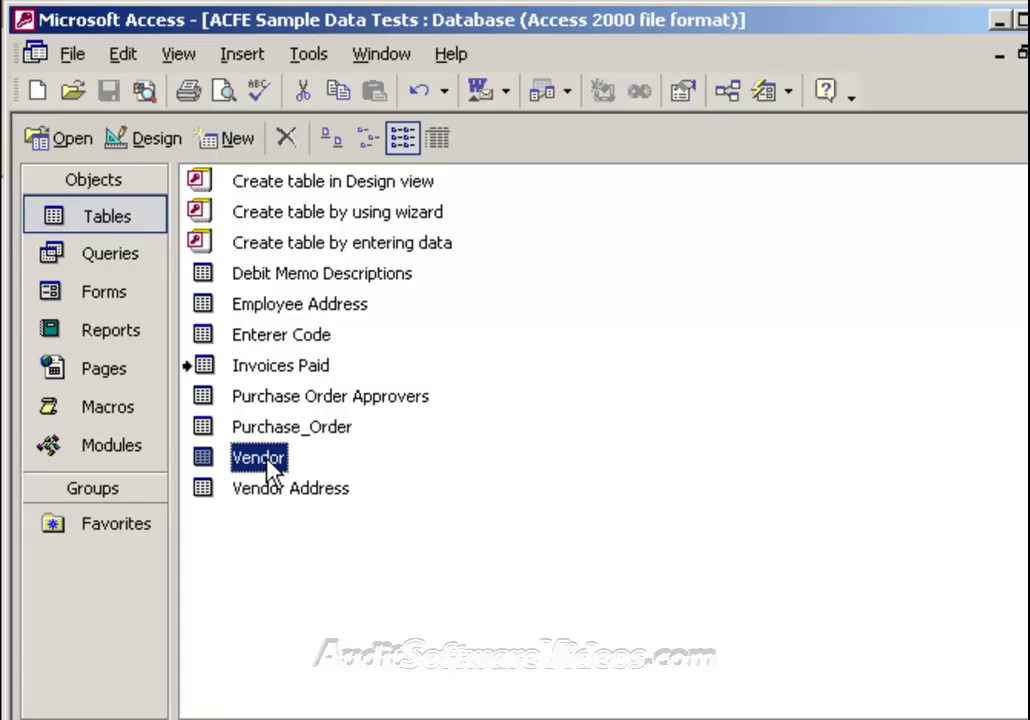
Start a new query with the Find Unmatched Query Wizard
click(124, 264)
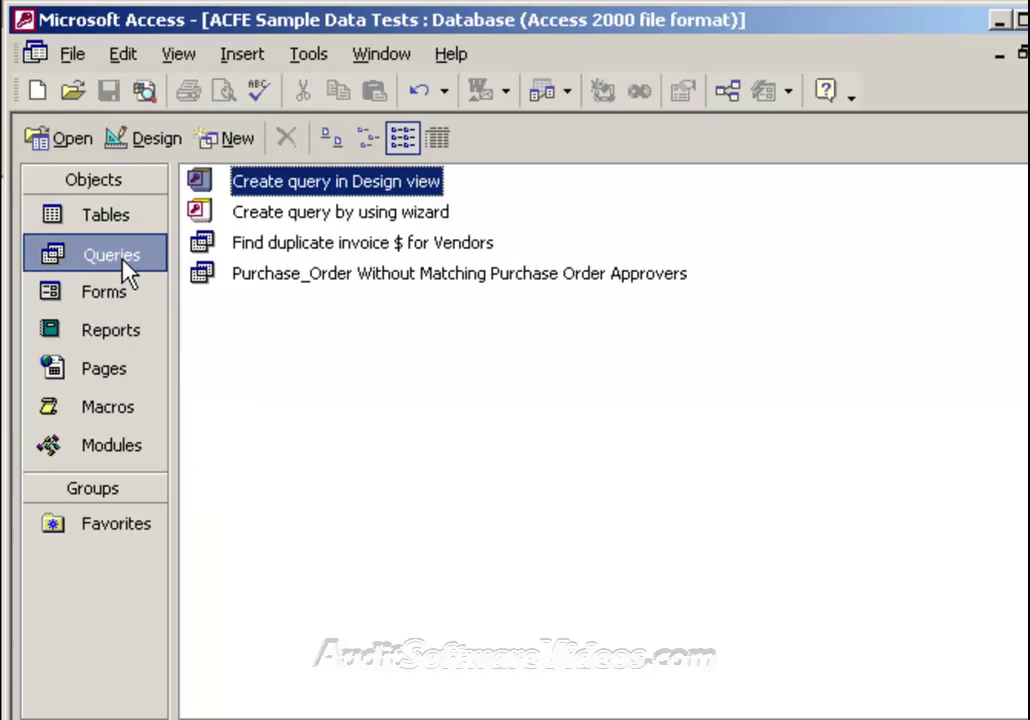
click(240, 146)
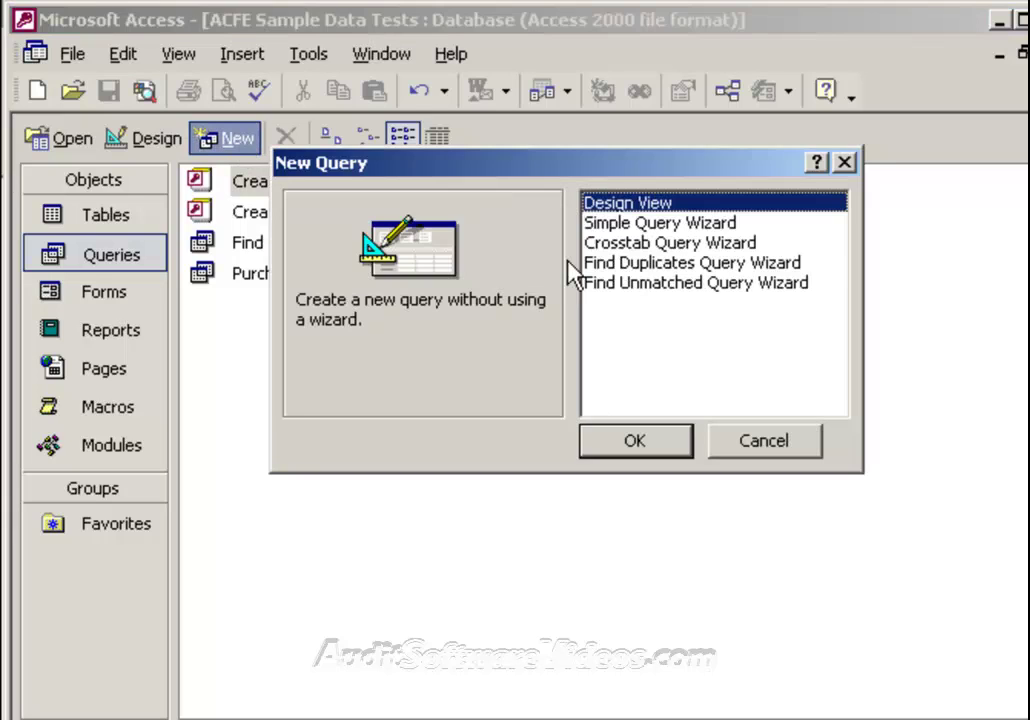
click(617, 284)
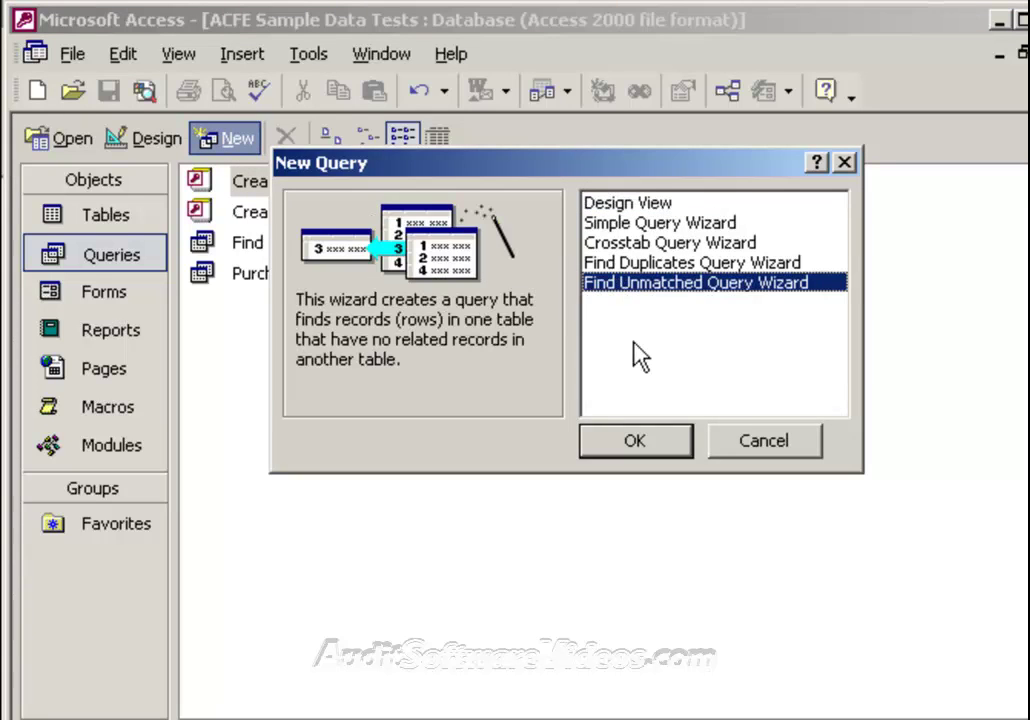
click(638, 446)
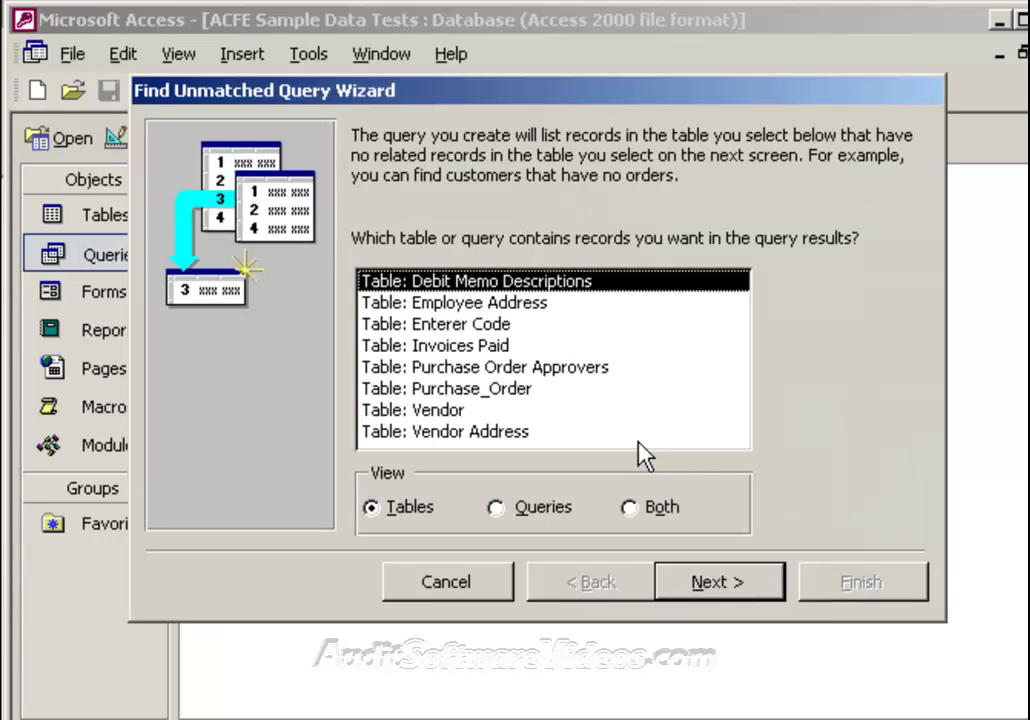
Use Invoices Paid as the table whose records are listed and Vendor as the table with the related records
click(482, 348)
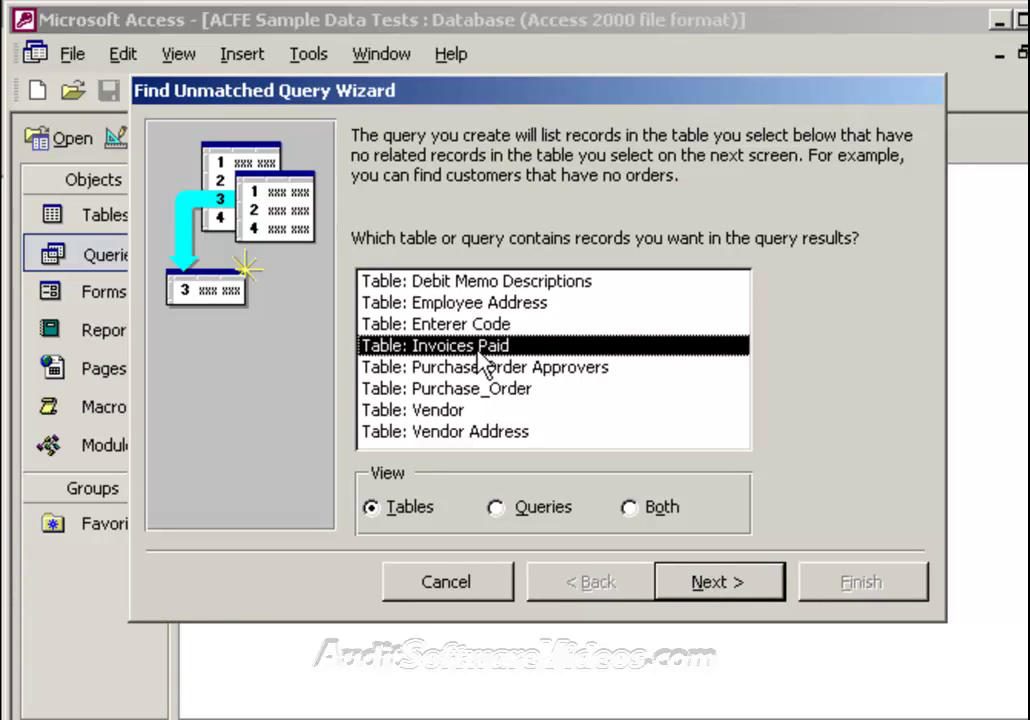
click(713, 591)
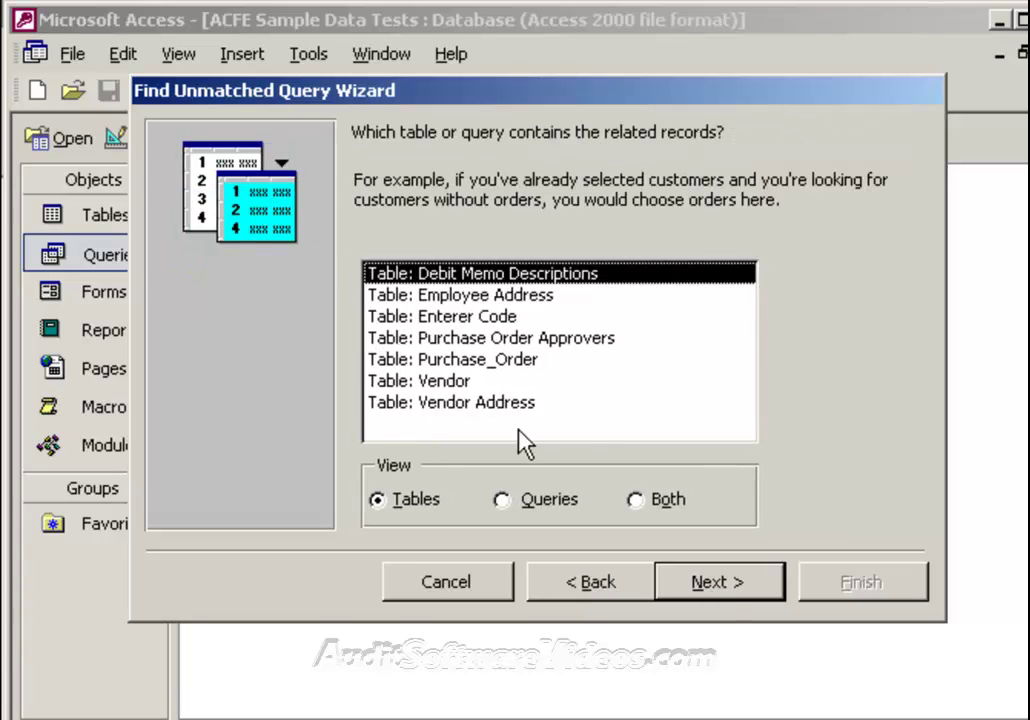
click(462, 384)
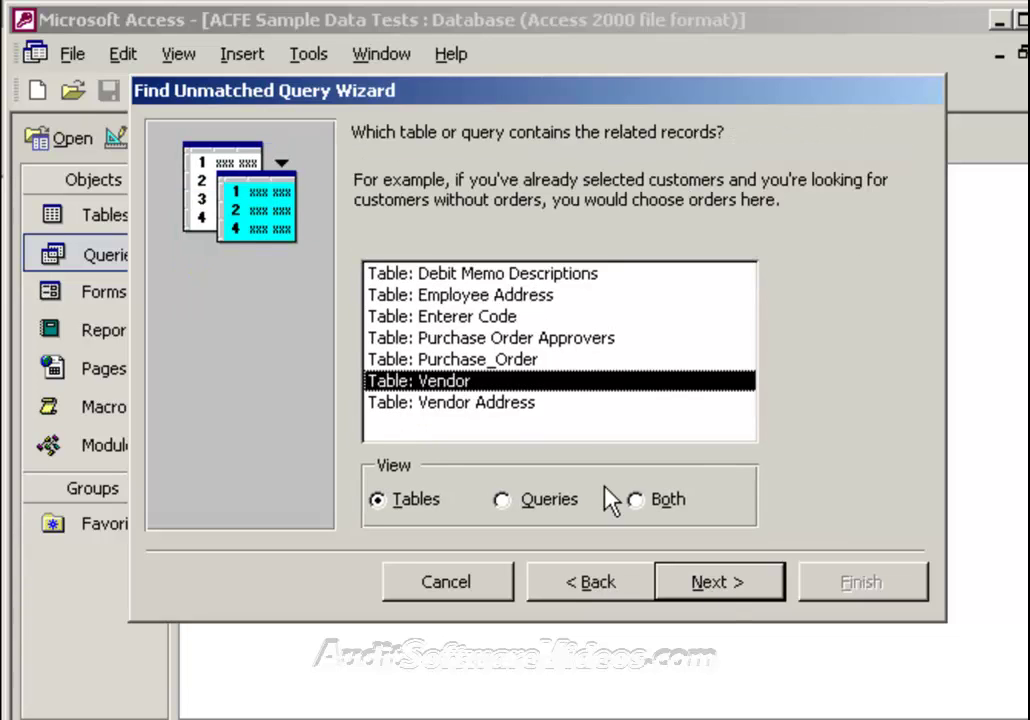
click(717, 594)
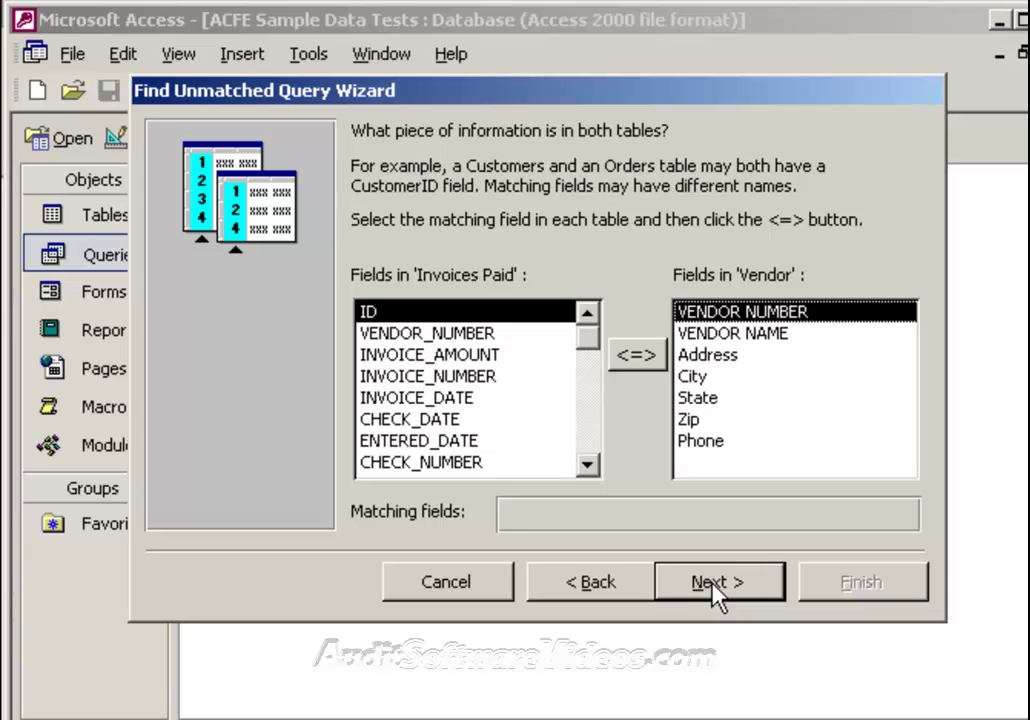
Match VENDOR_NUMBER in Invoices Paid to VENDOR NUMBER in Vendor
click(490, 340)
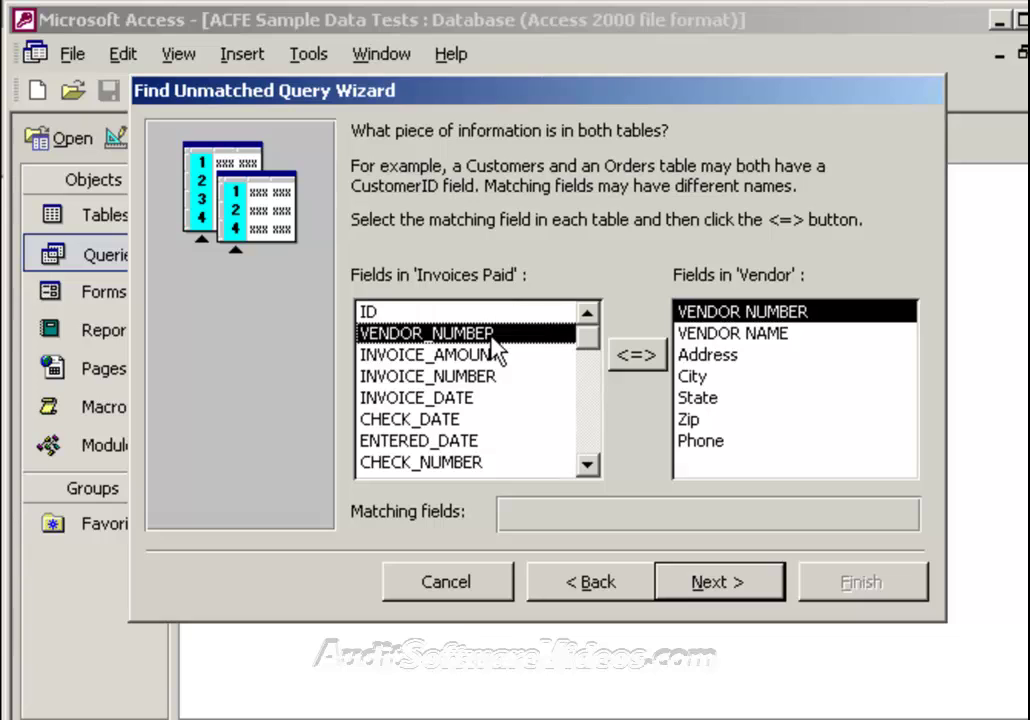
click(643, 362)
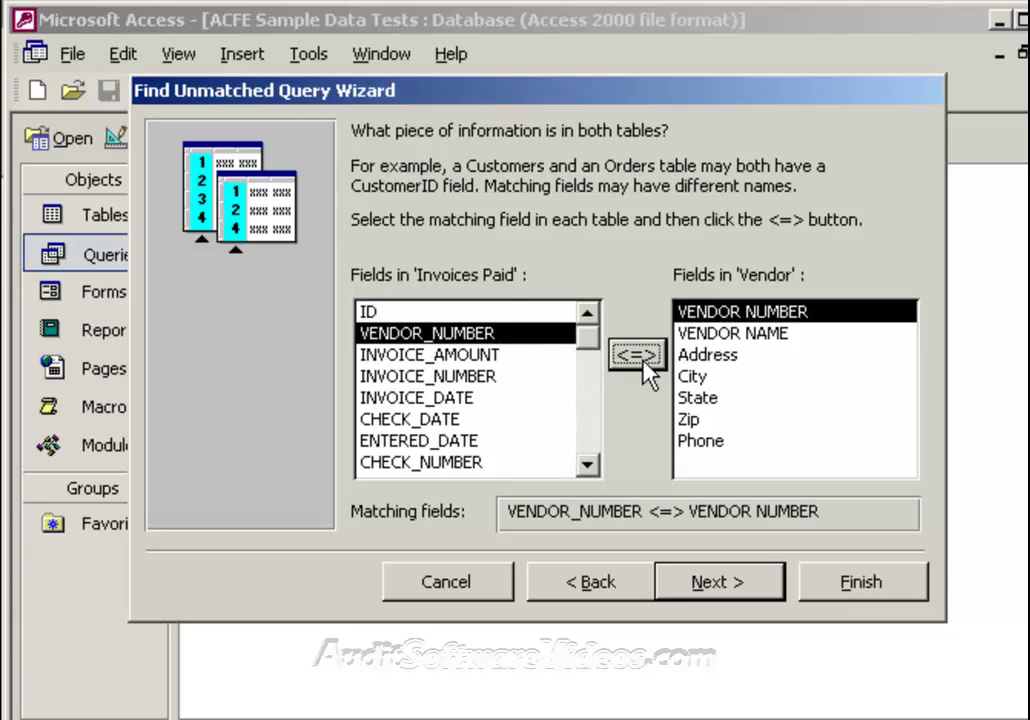
click(727, 590)
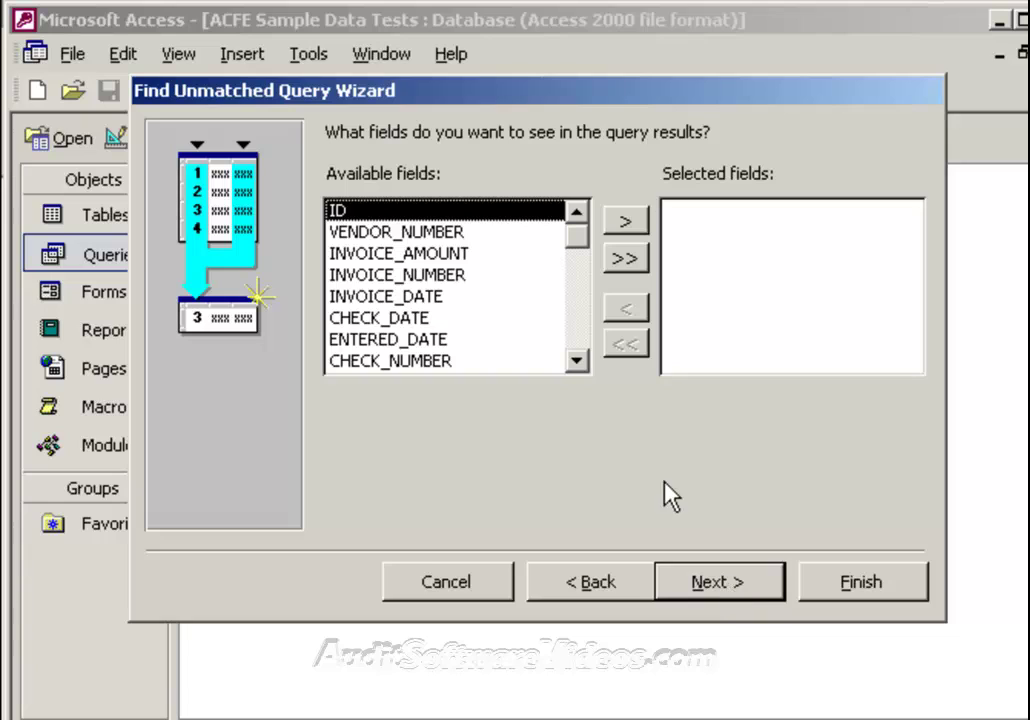
Include all fields in the results and finish the query as Invoices Paid Without Matching Vendor, opening its results
click(627, 268)
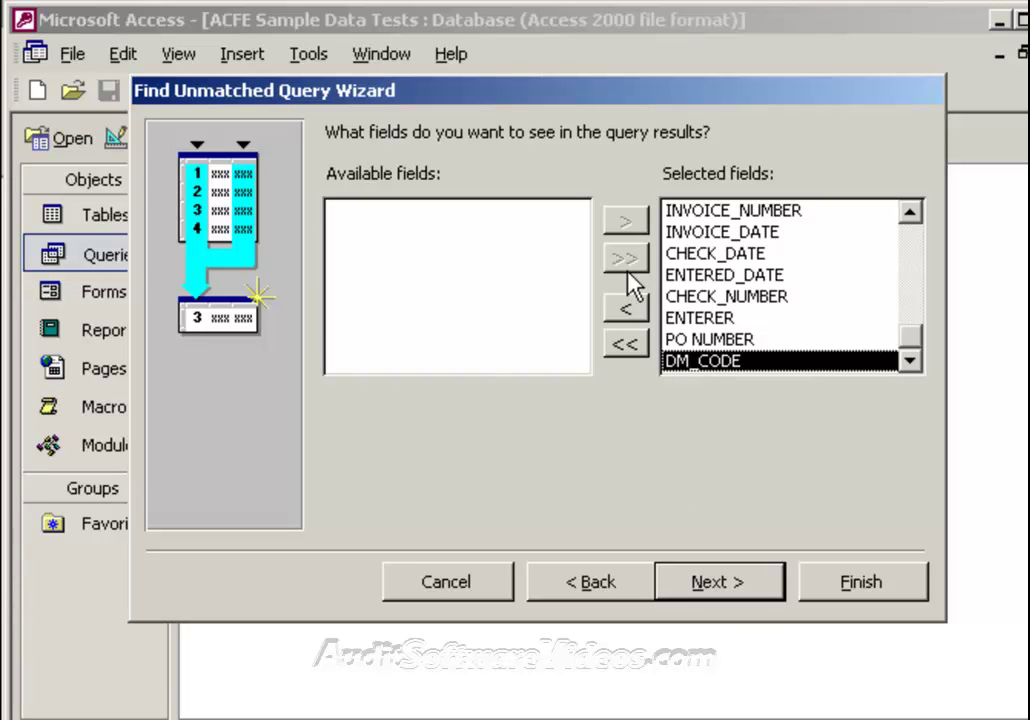
click(726, 600)
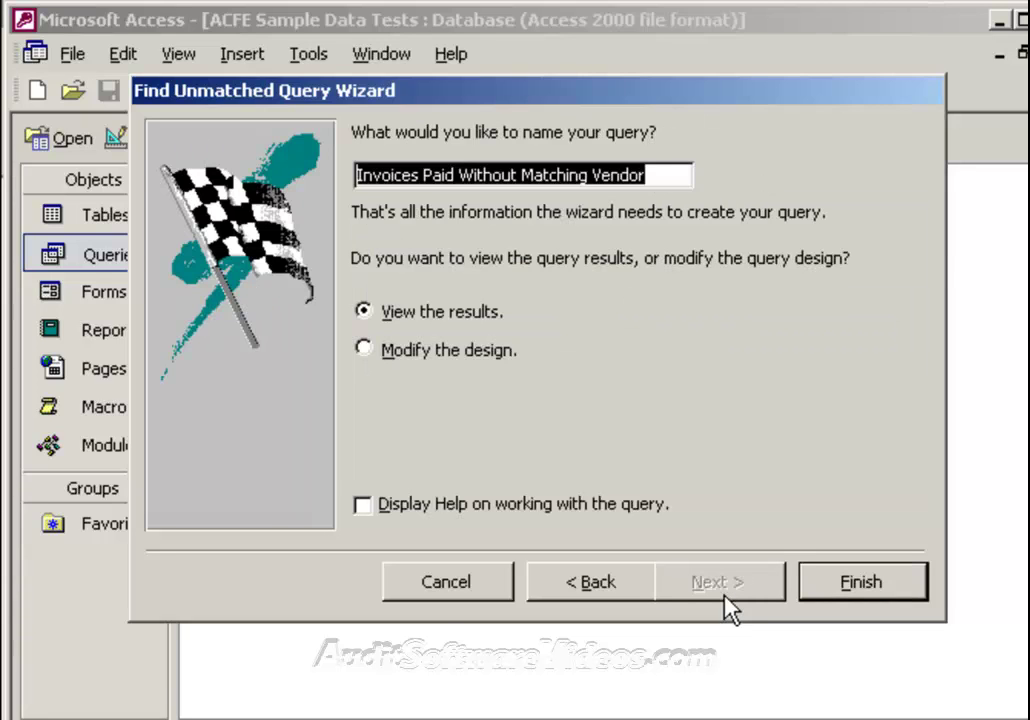
click(662, 180)
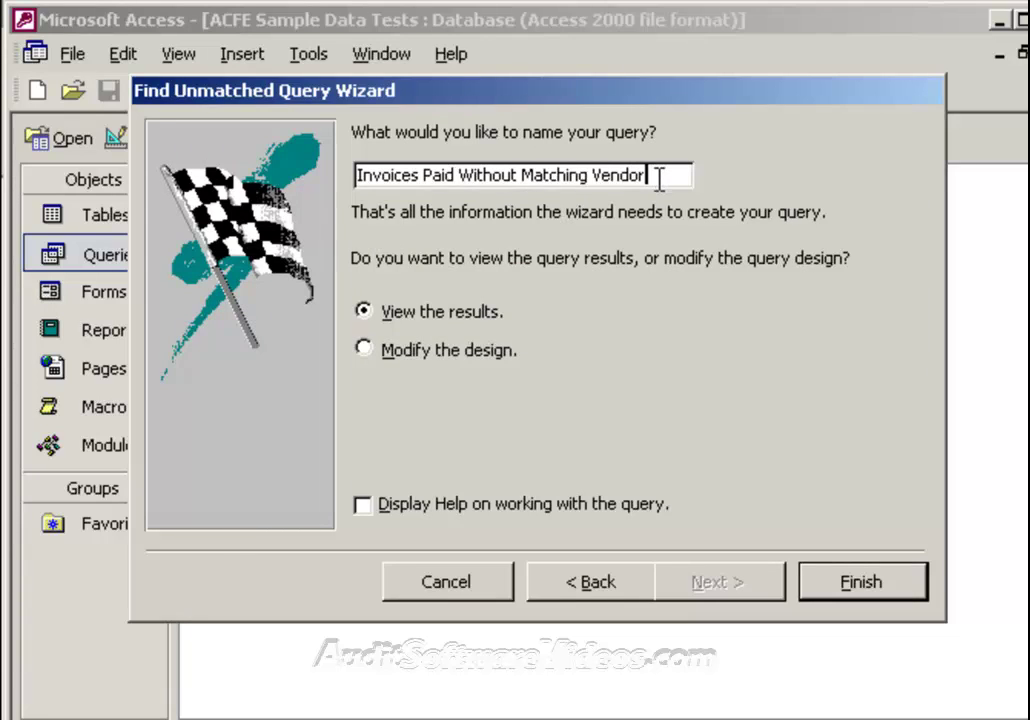
click(847, 591)
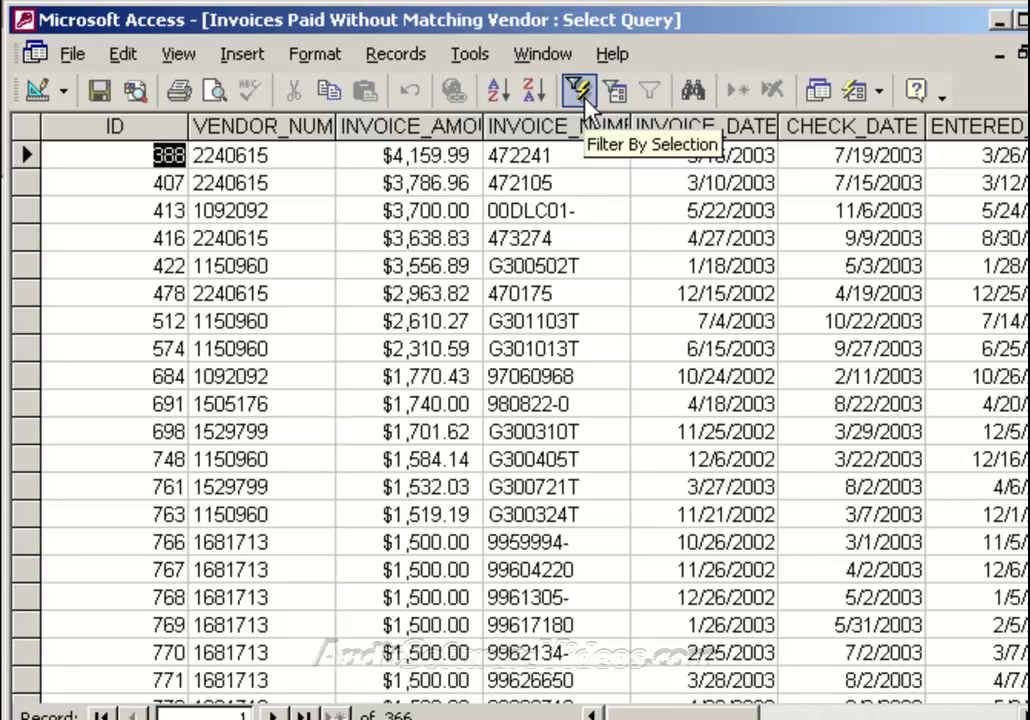
Try filtering the unmatched invoice results by selection, and save and close the query
click(290, 327)
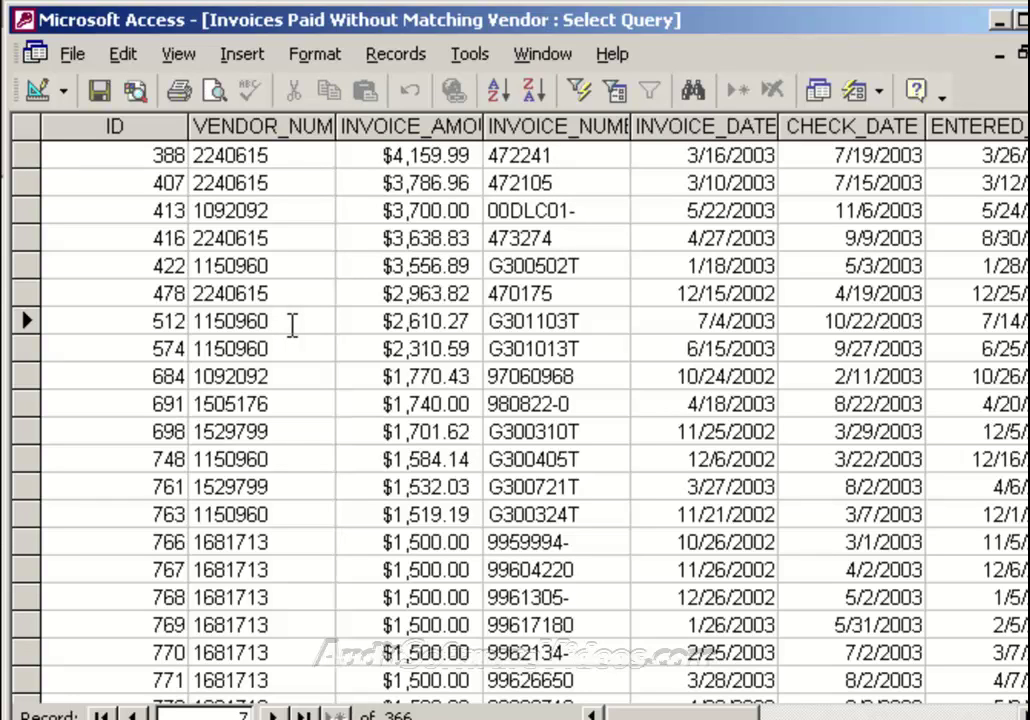
click(580, 92)
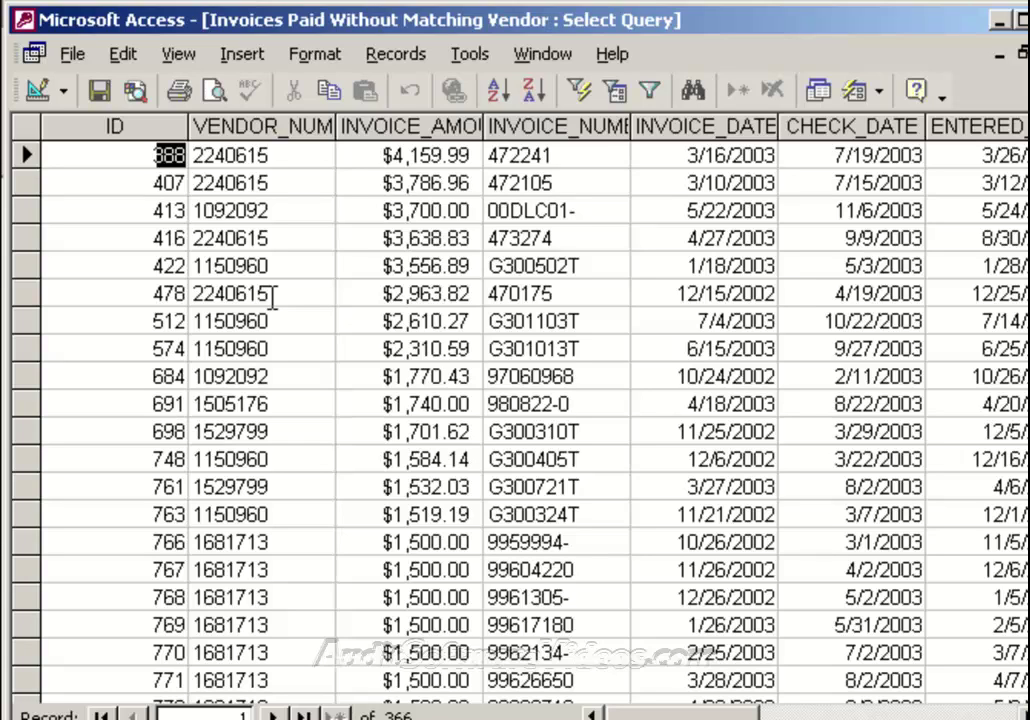
click(100, 90)
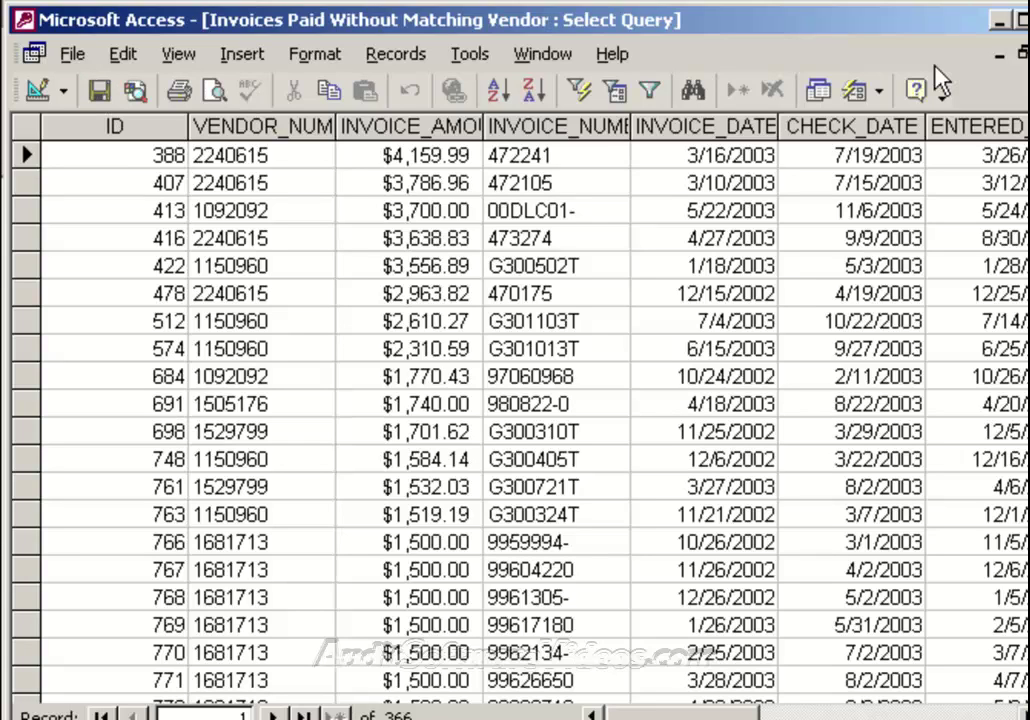
key(ctrl+w)
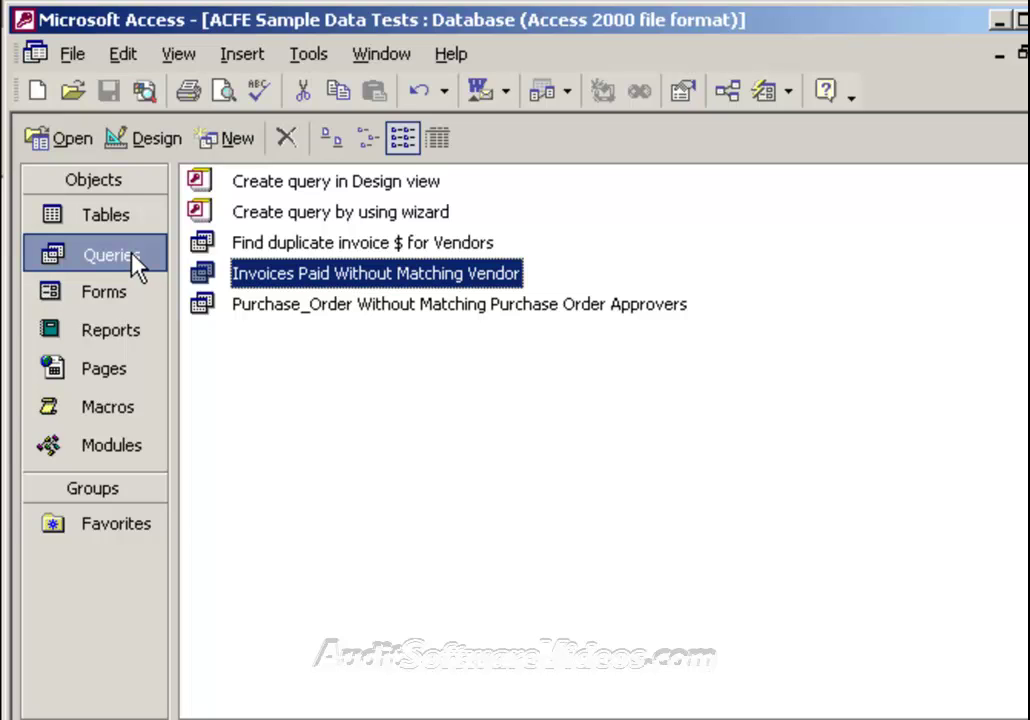
Start another new query with the Simple Query Wizard
click(234, 158)
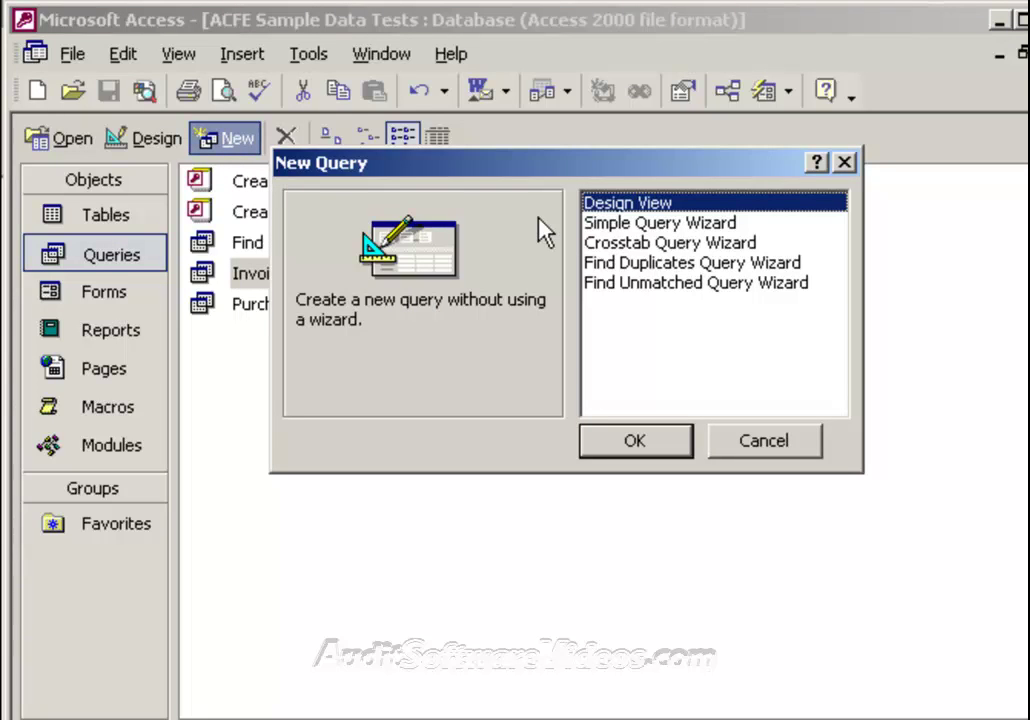
click(626, 224)
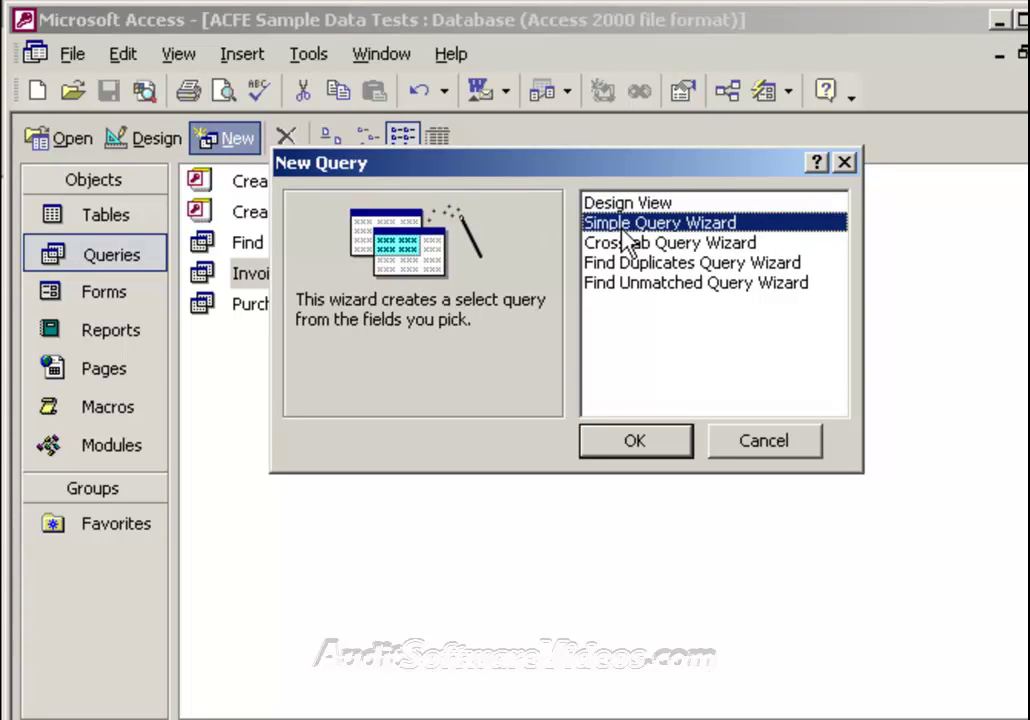
click(634, 445)
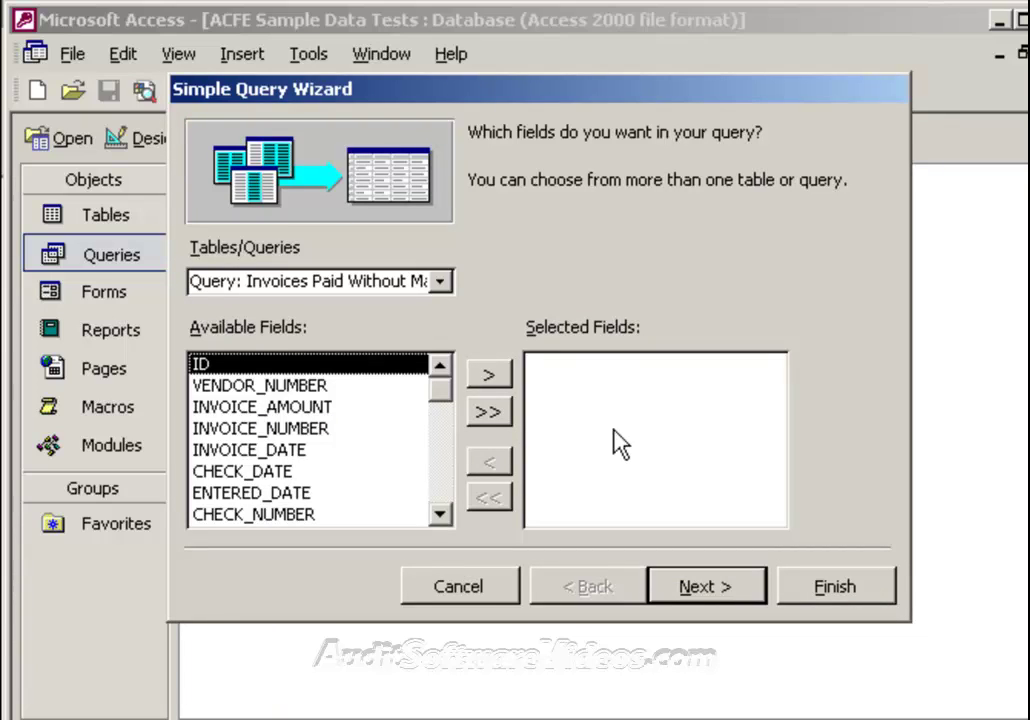
Add the VENDOR_NUMBER and INVOICE_AMOUNT fields from the Invoices Paid Without Matching Vendor query
click(439, 283)
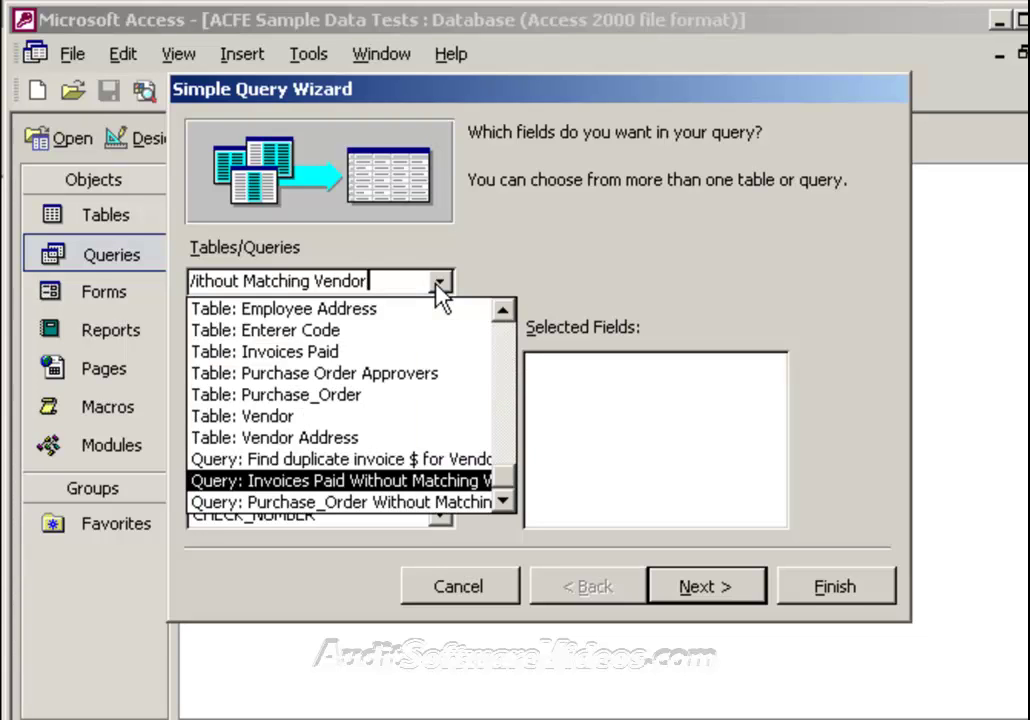
click(425, 482)
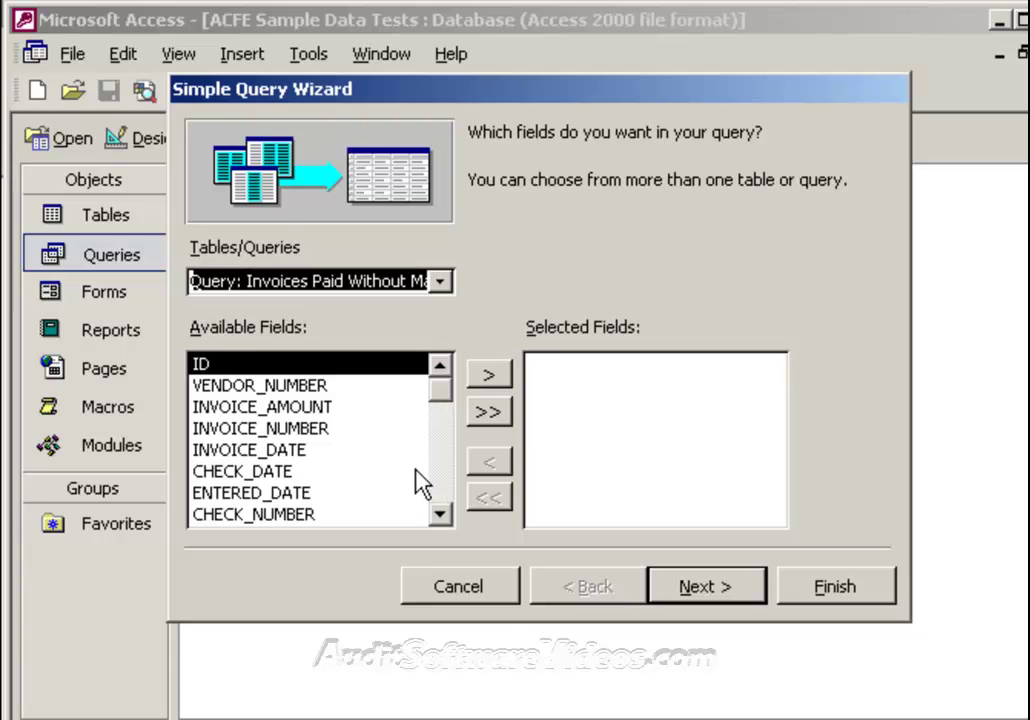
click(381, 394)
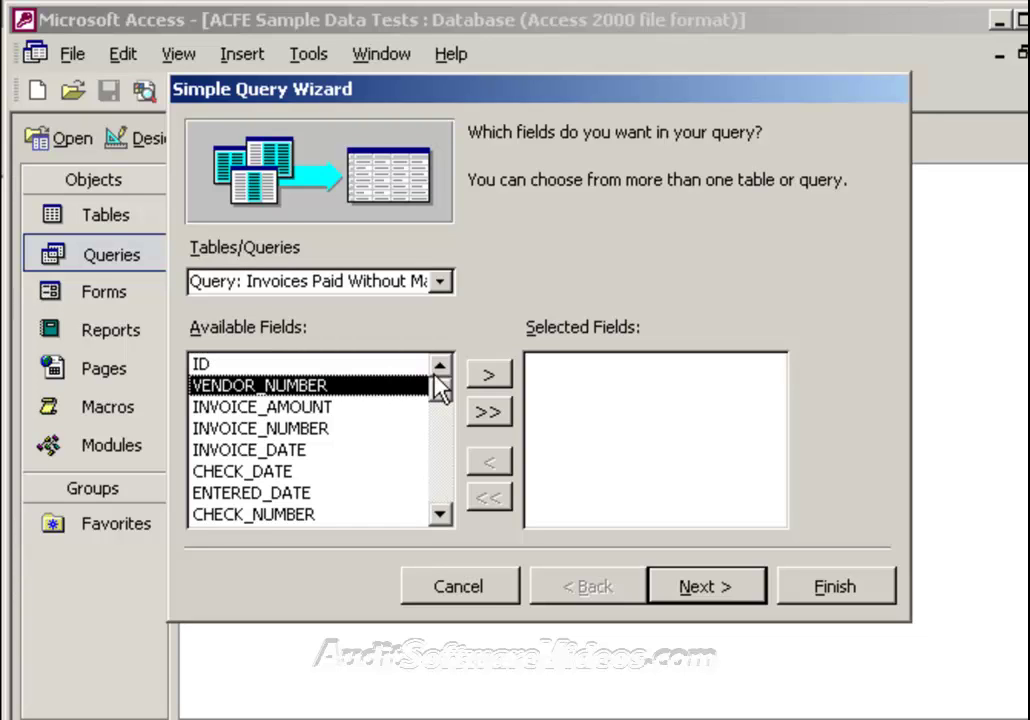
click(489, 375)
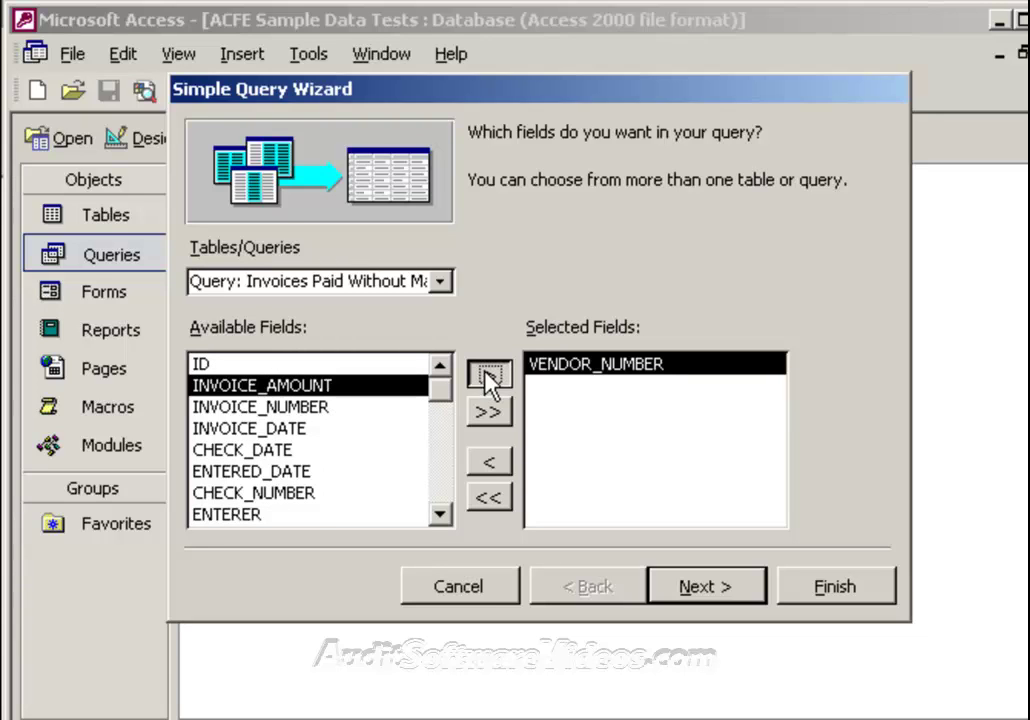
click(489, 376)
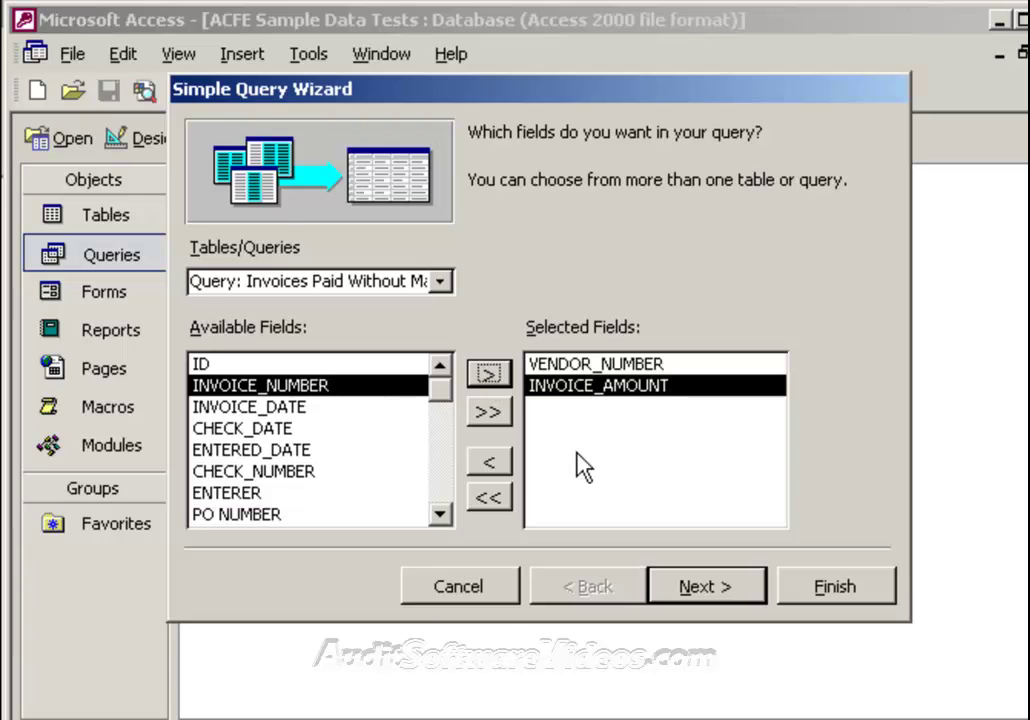
click(706, 587)
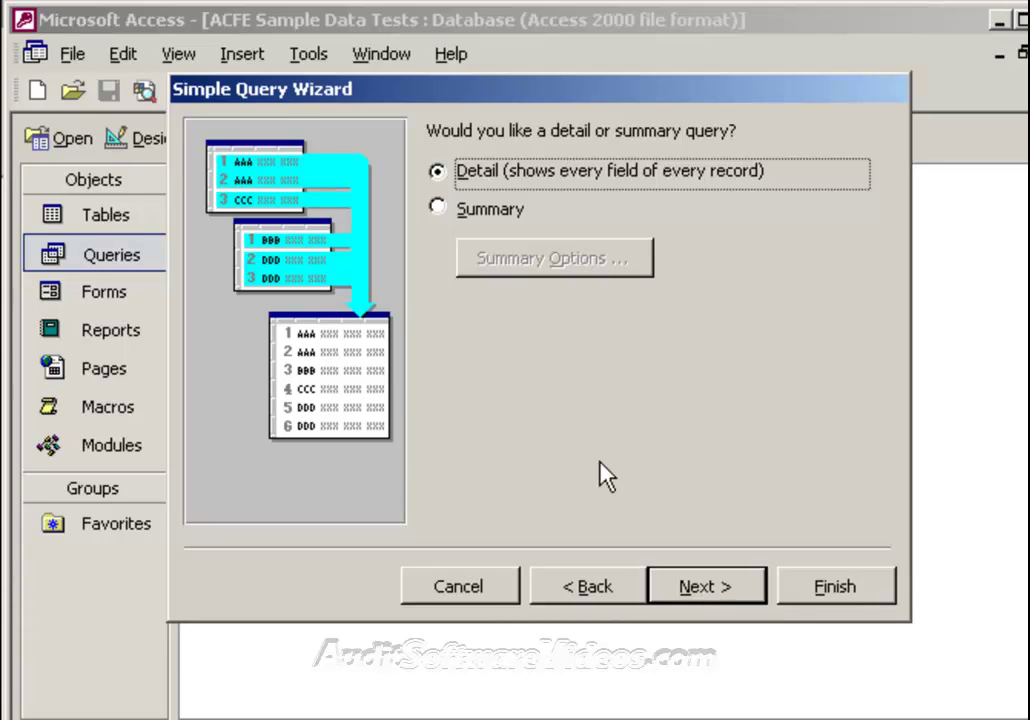
Make it a summary query that sums INVOICE_AMOUNT and counts the records in Invoices Paid Without Matching Vendor
click(439, 208)
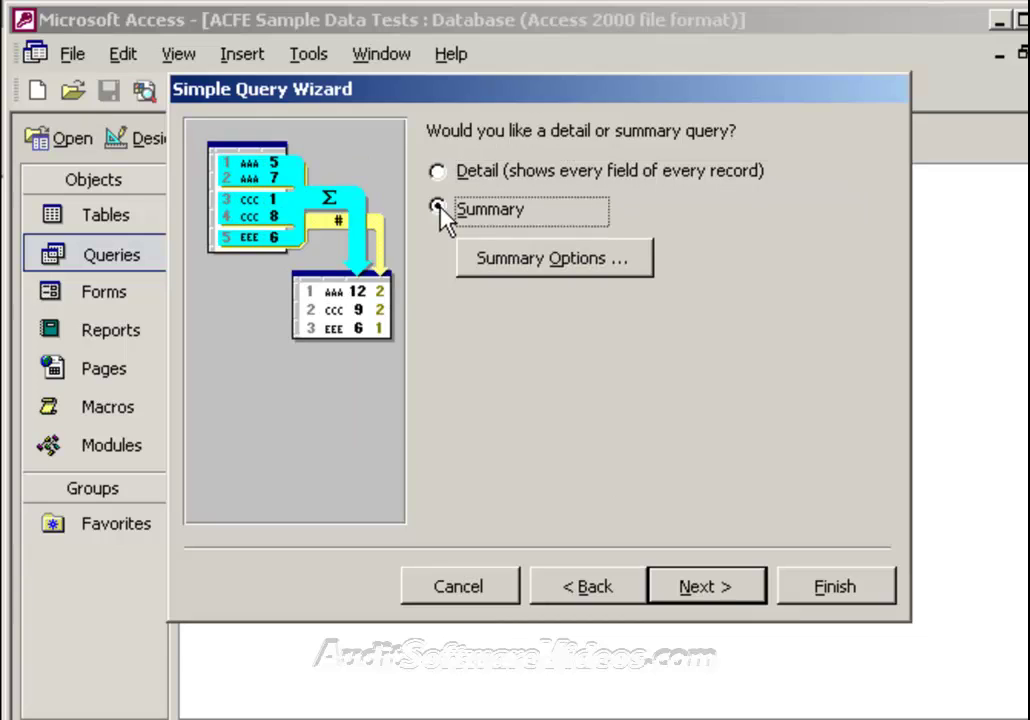
click(541, 260)
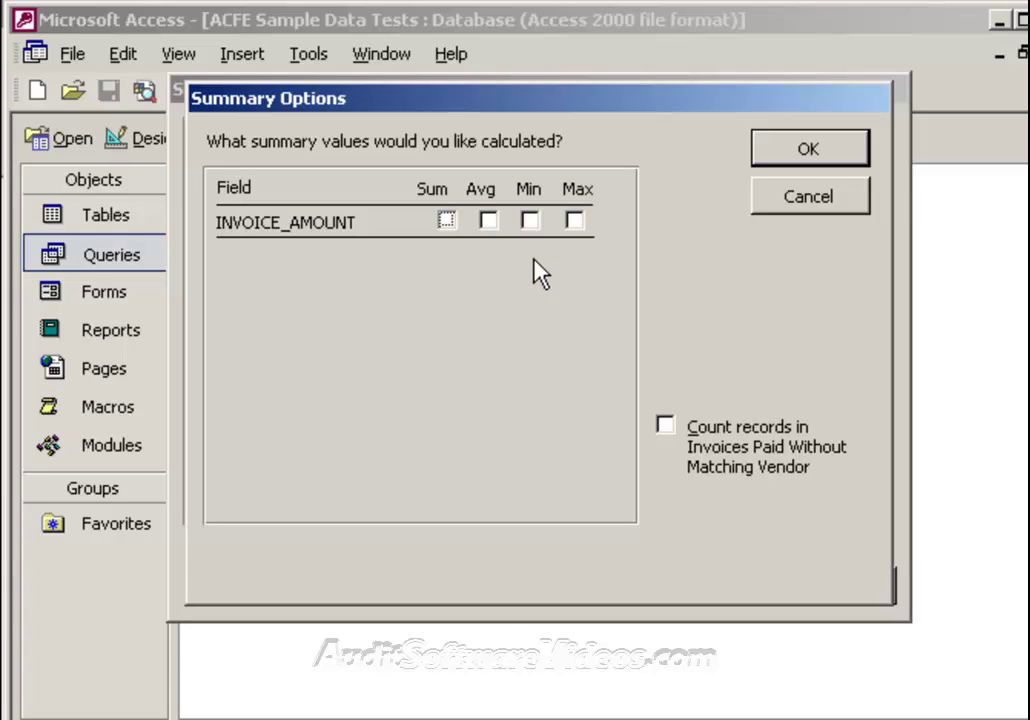
click(446, 221)
click(665, 426)
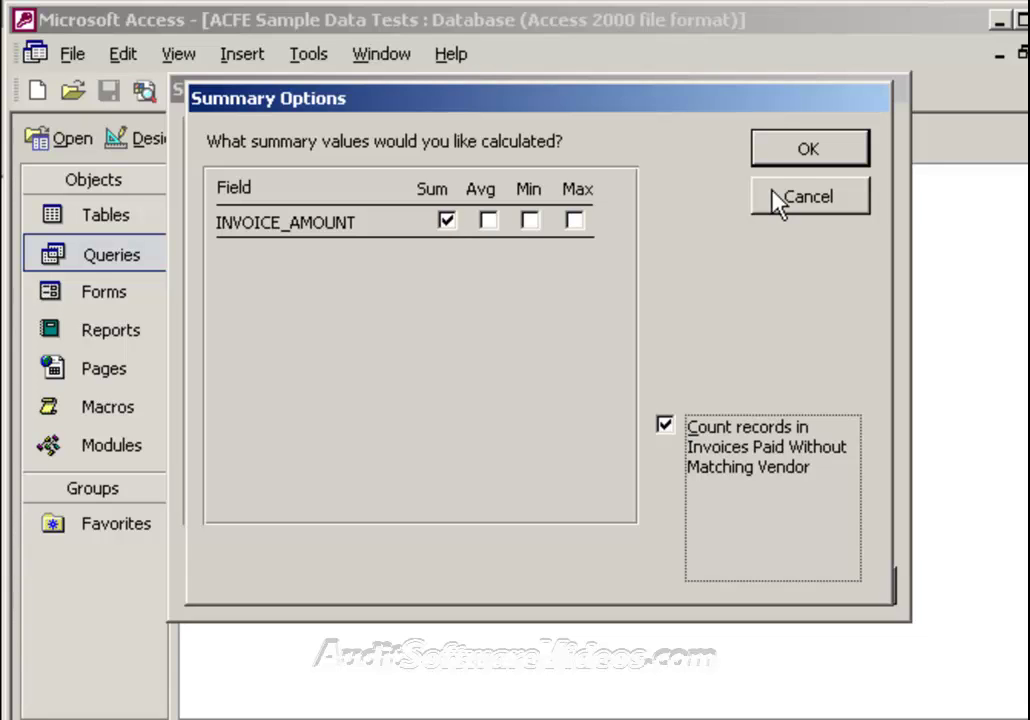
click(798, 158)
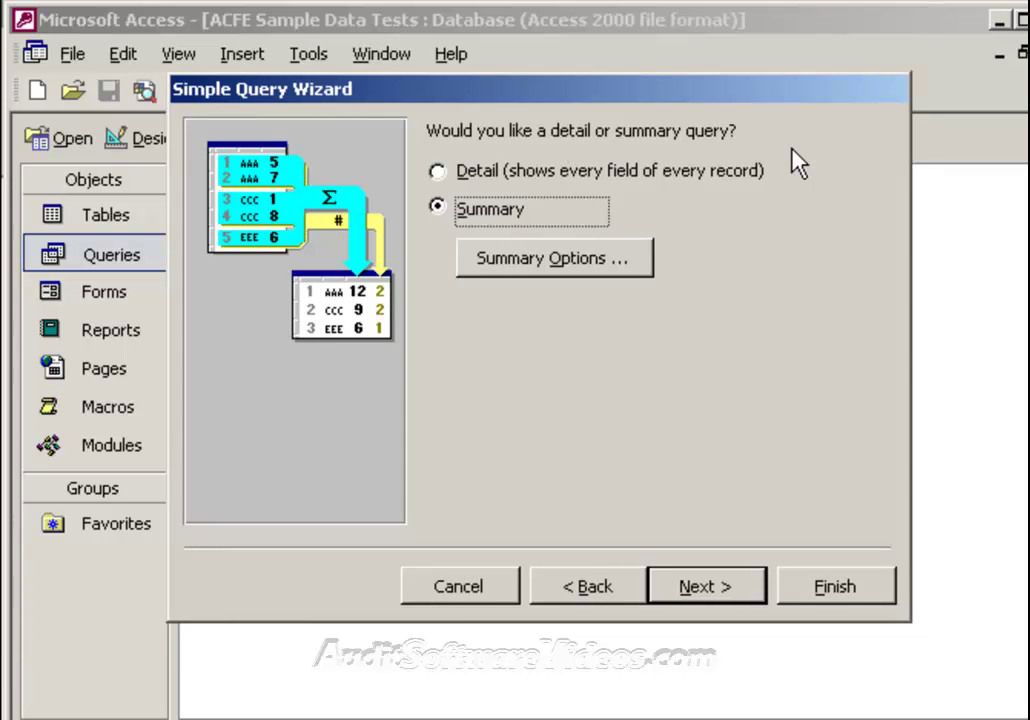
Title the summary query "Summay of Invoices Paid Without Matching Vendor" and finish the wizard, opening the query to view its information
click(700, 590)
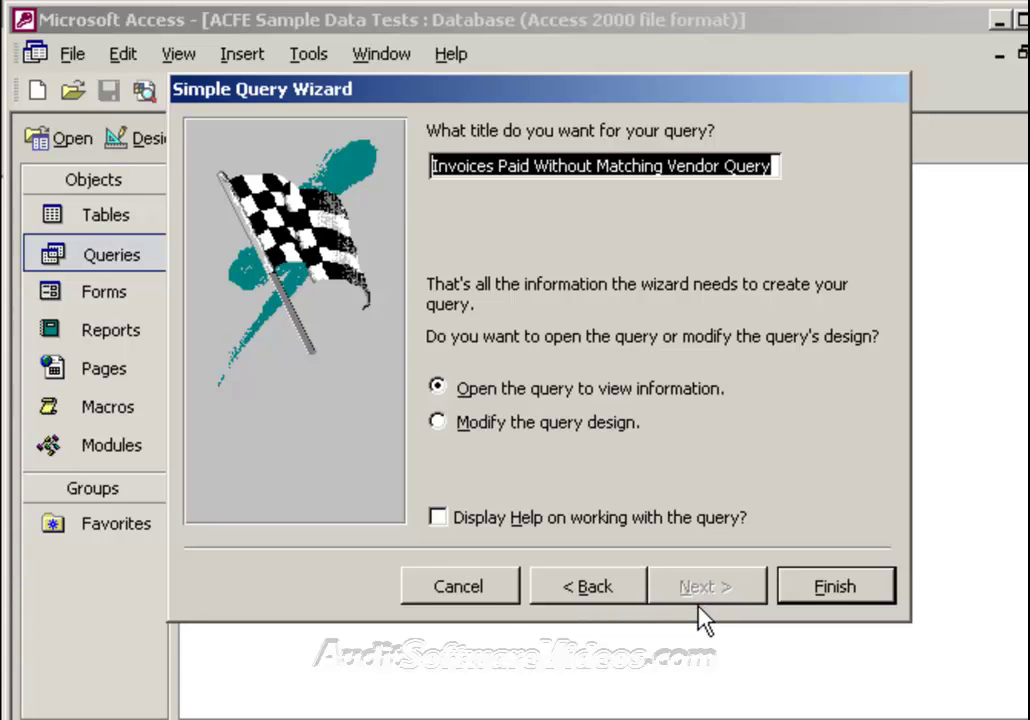
text(Su)
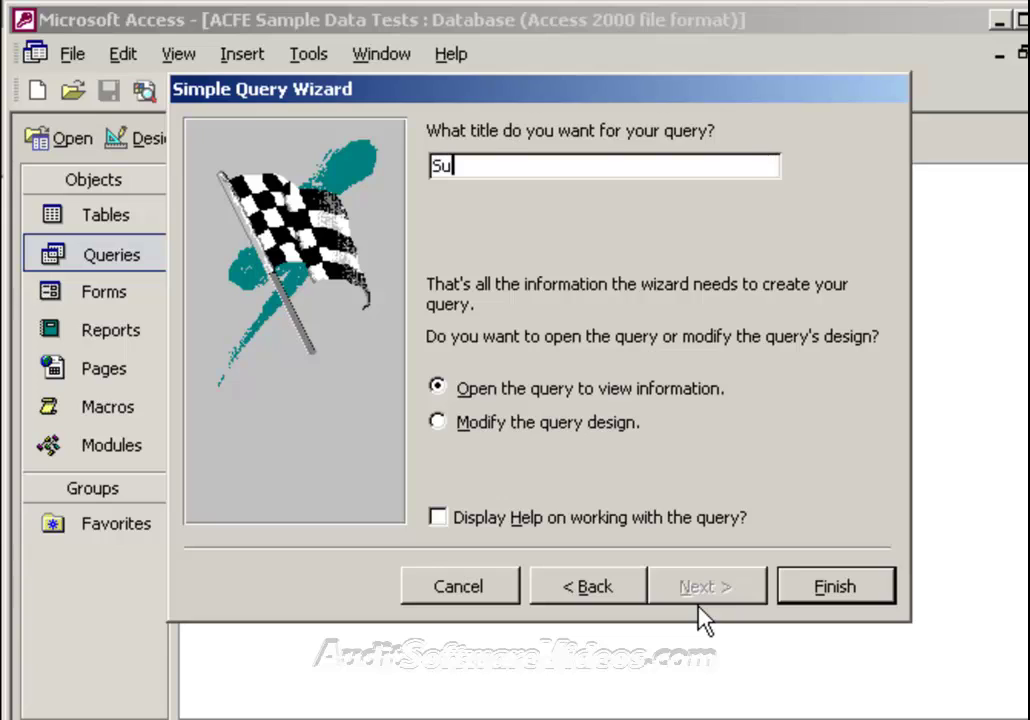
text(mmay of Invoices)
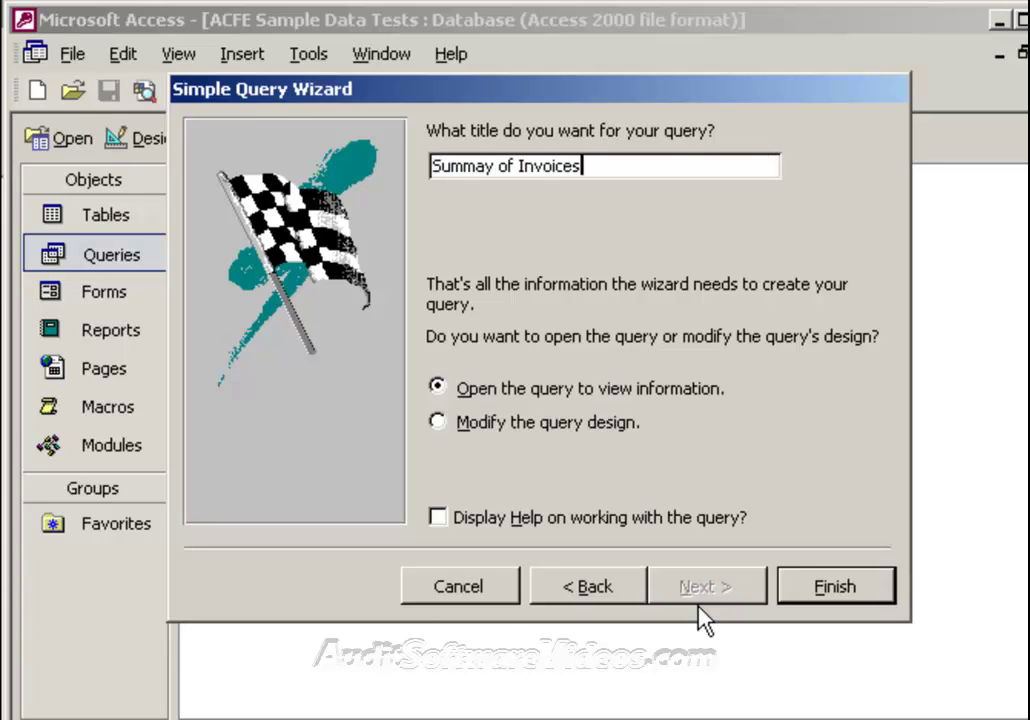
text( Paid Without M)
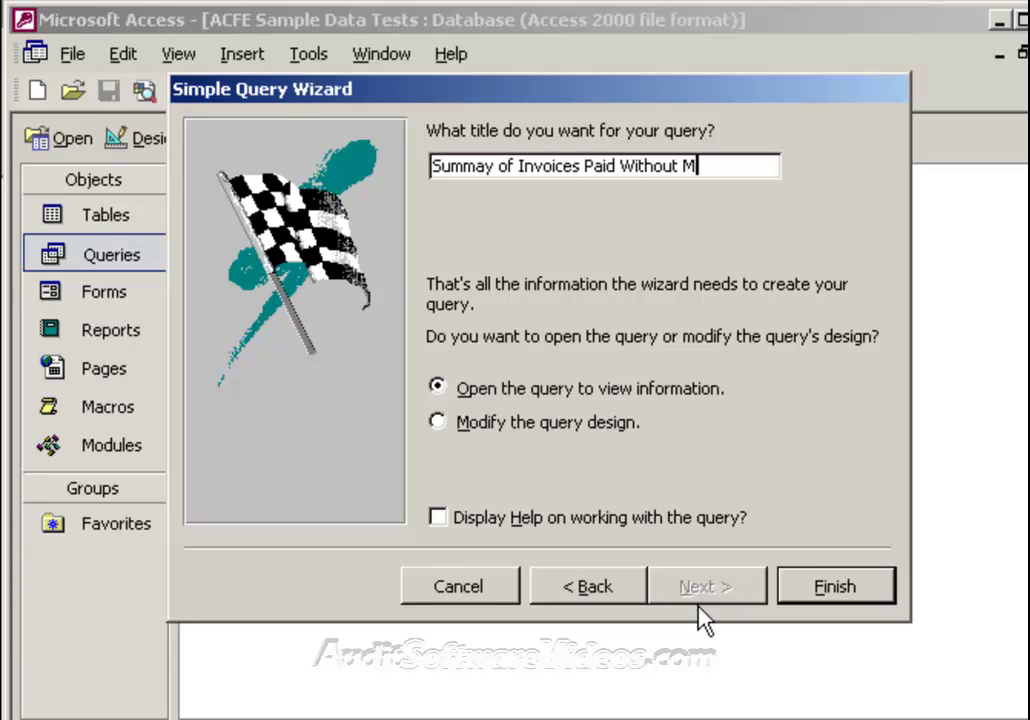
text(atching Vendor)
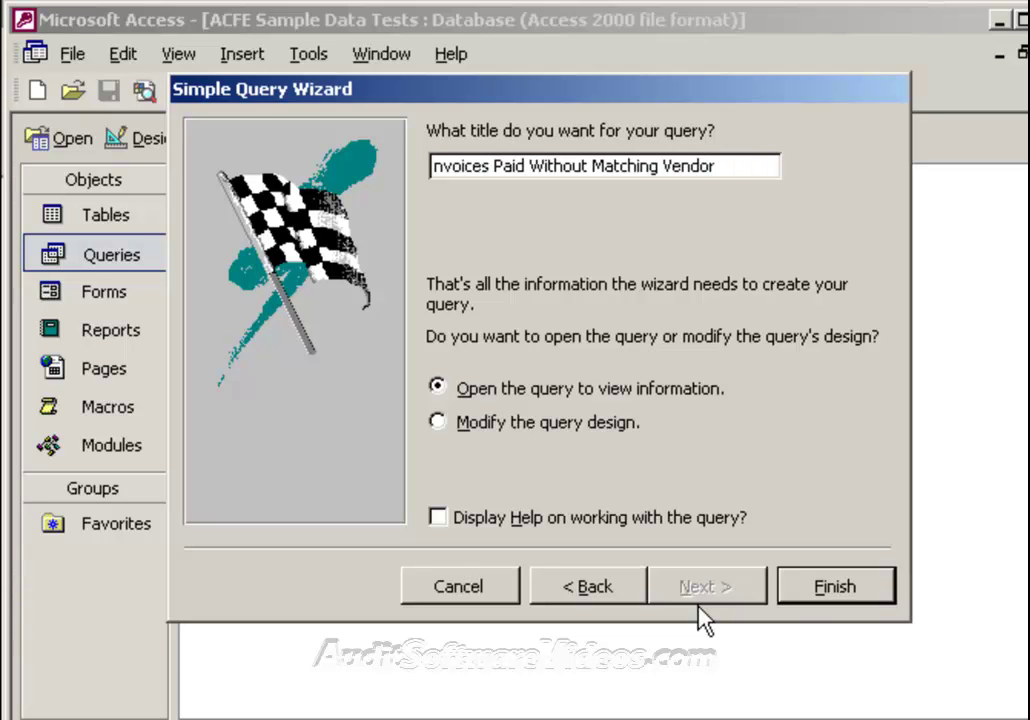
click(800, 592)
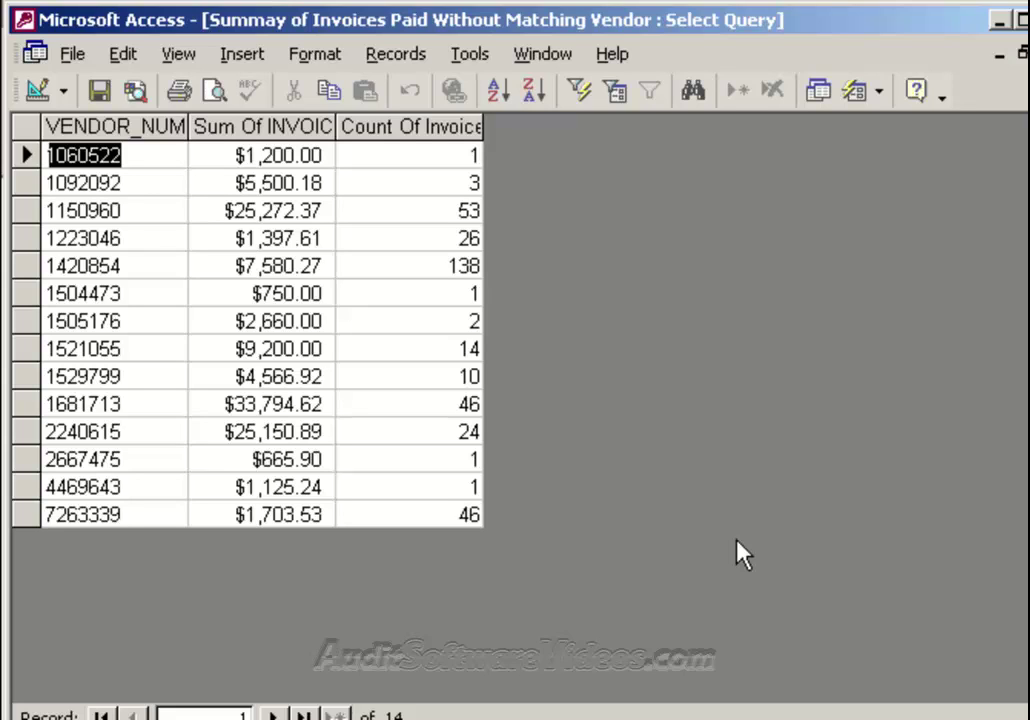
Sort the summary results in descending order by invoice count, and re-sort them in descending order by the sum of INVOICE_AMOUNT
click(407, 153)
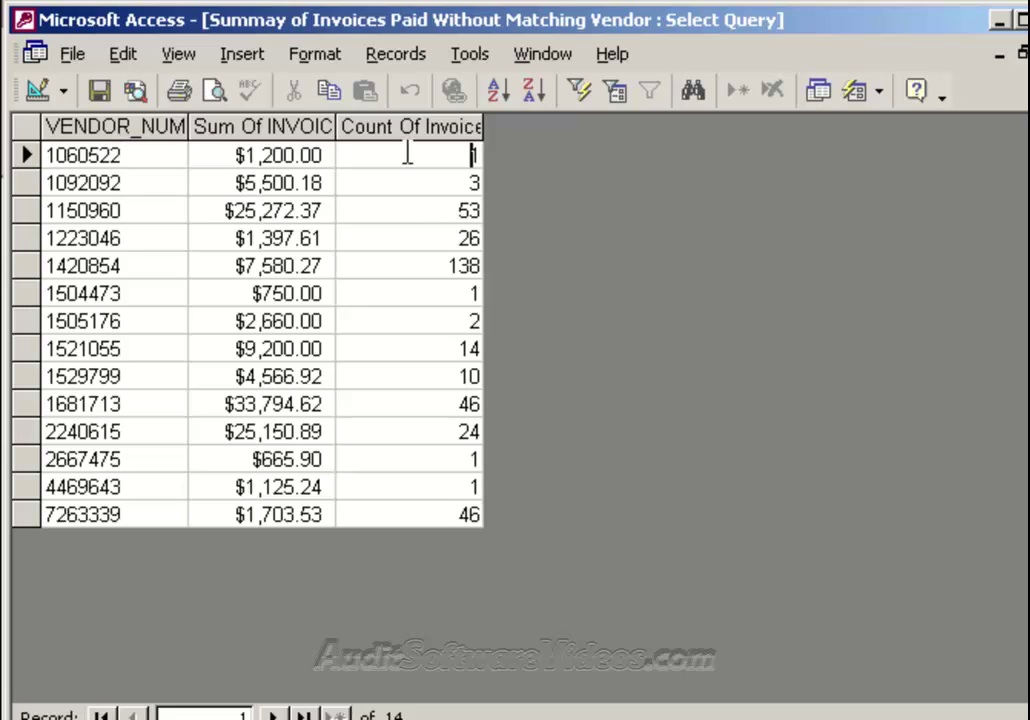
click(537, 96)
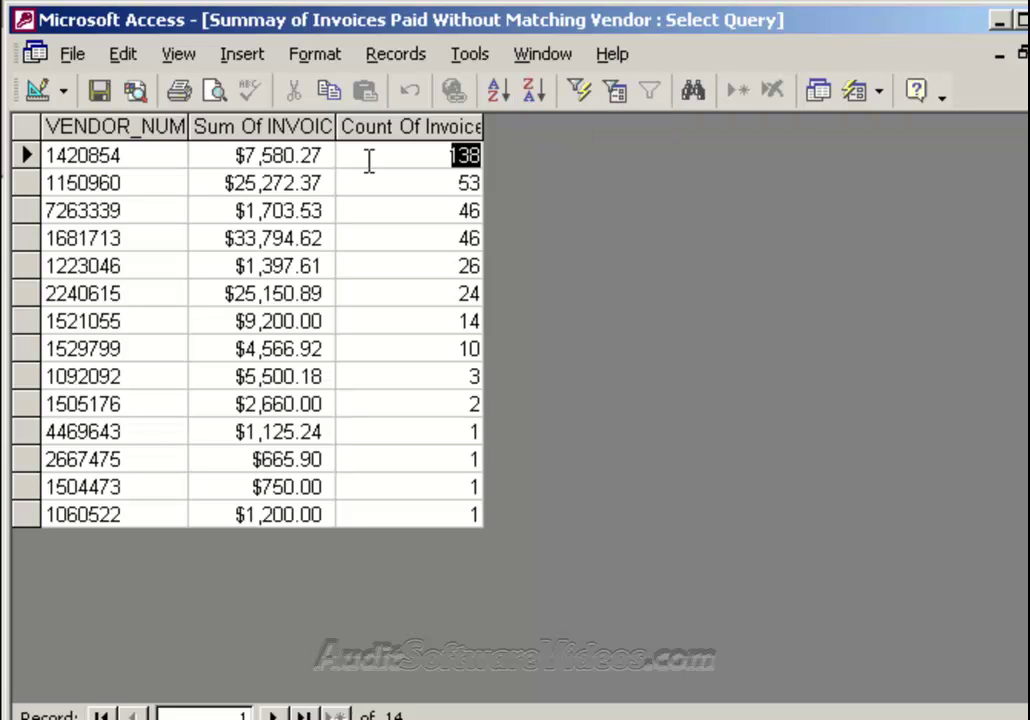
click(323, 157)
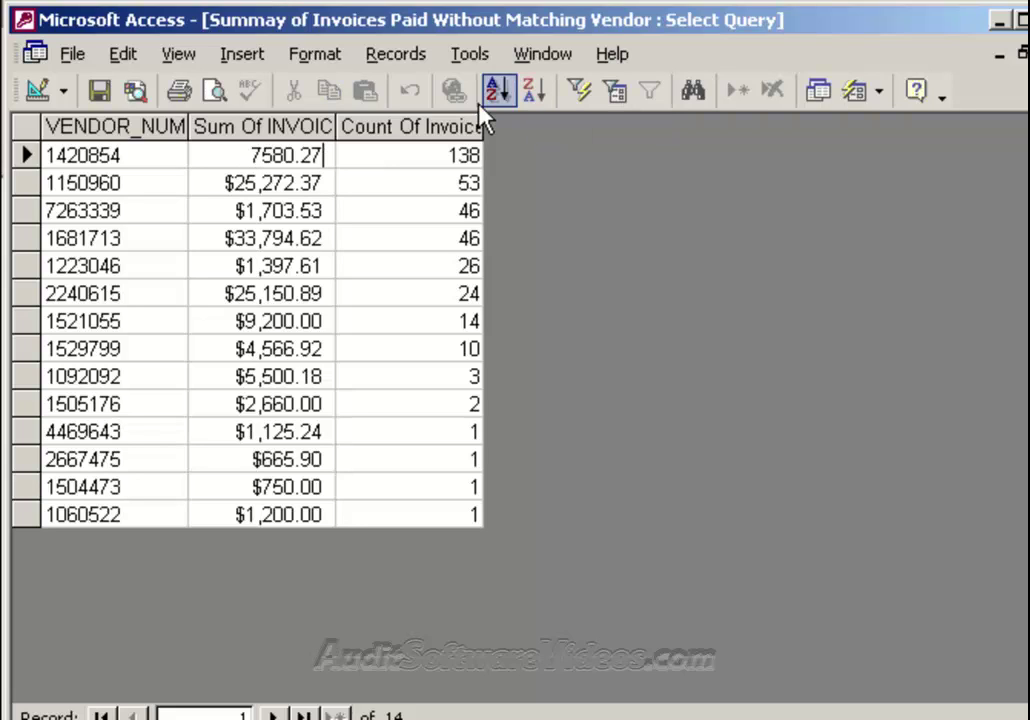
click(535, 95)
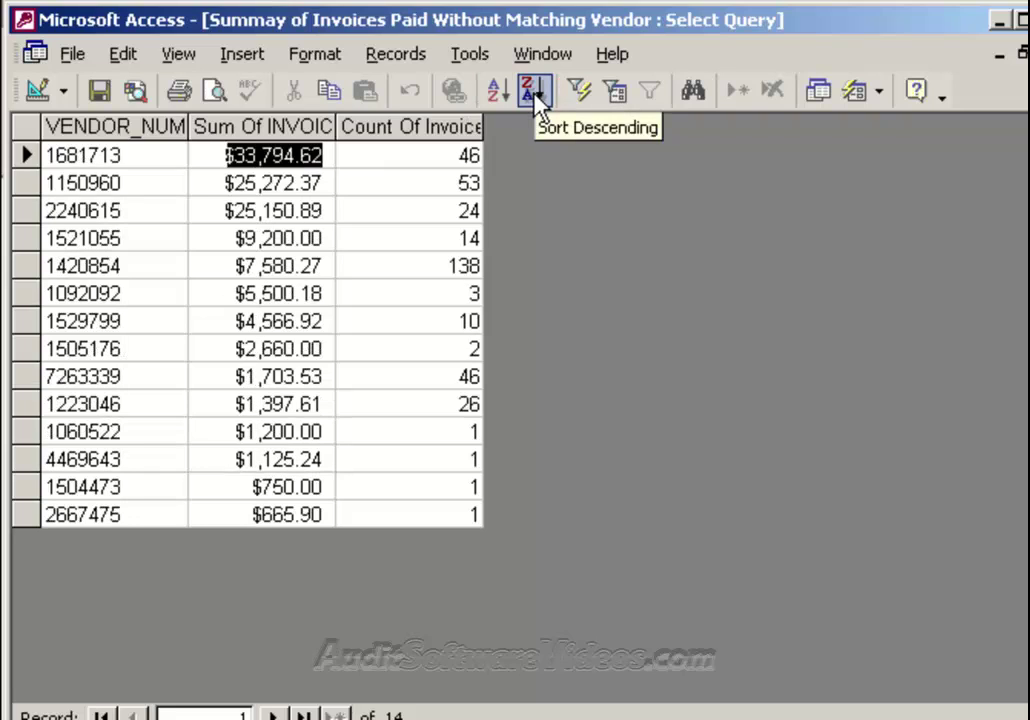